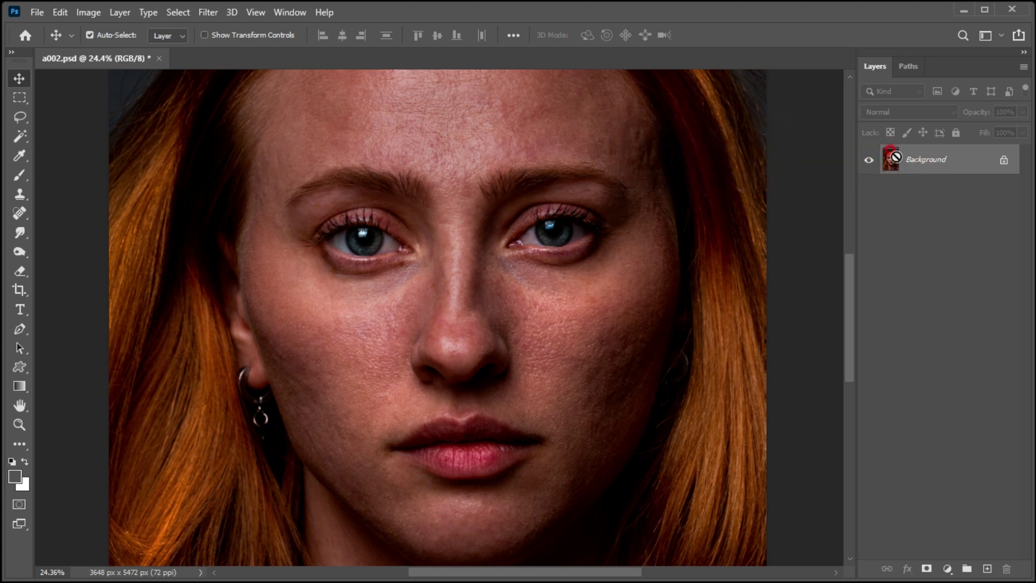
Duplicate the portrait's Background layer into a new Layer 1 with Ctrl+J.
key(ctrl+j)
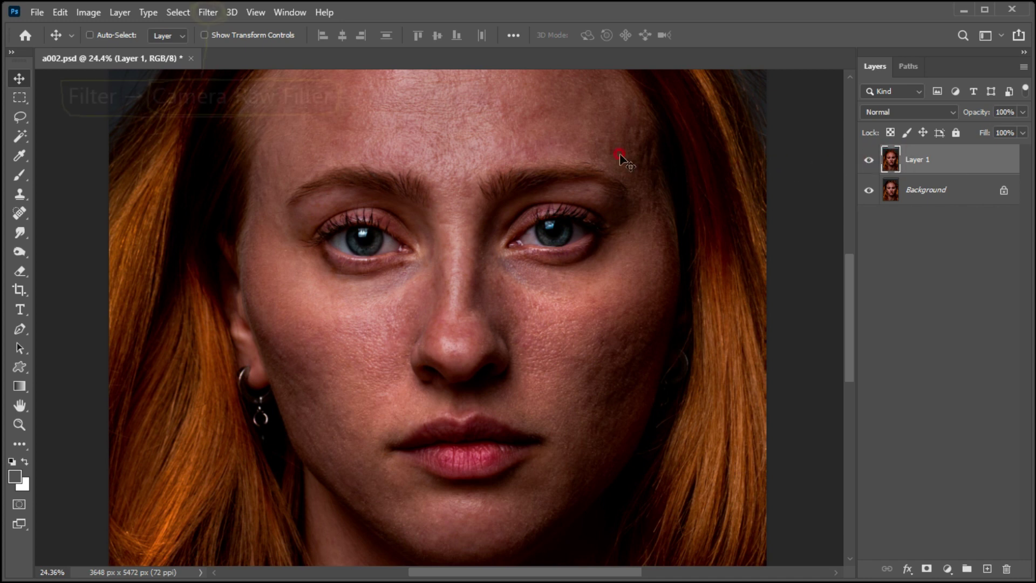
Launch the Camera Raw Filter on Layer 1 from the Filter menu.
click(208, 12)
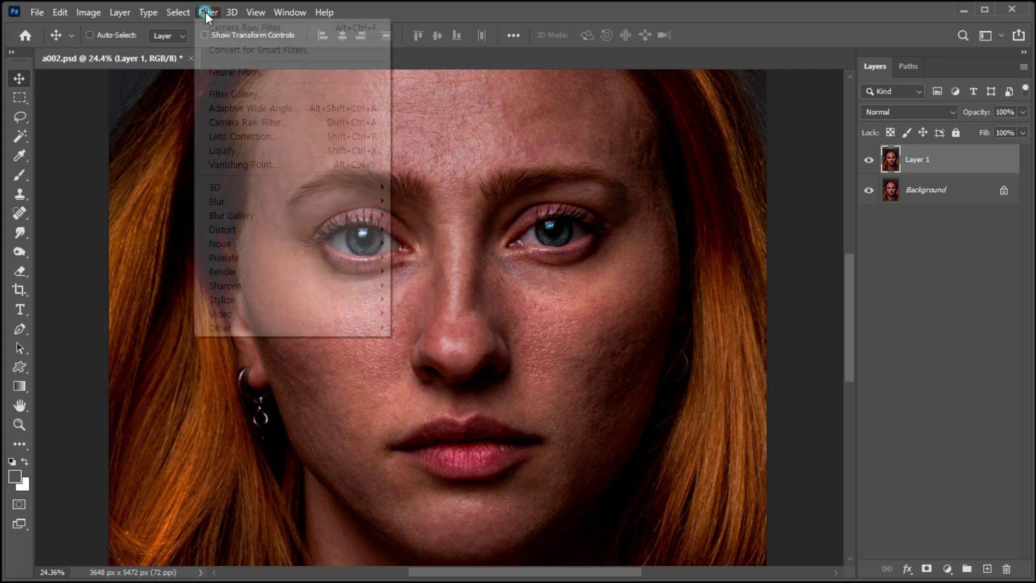
click(239, 123)
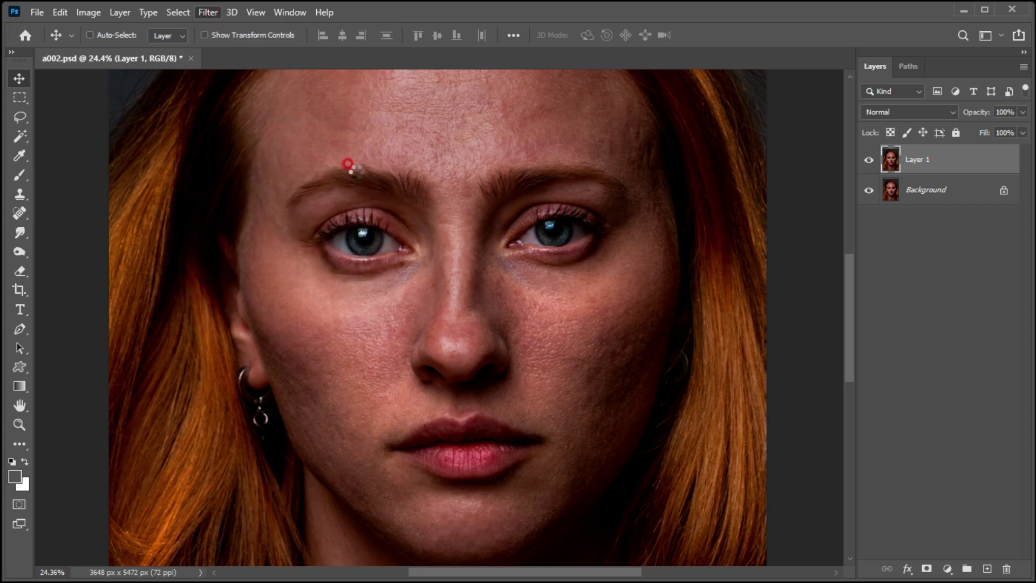
scroll(474, 231, up, 3)
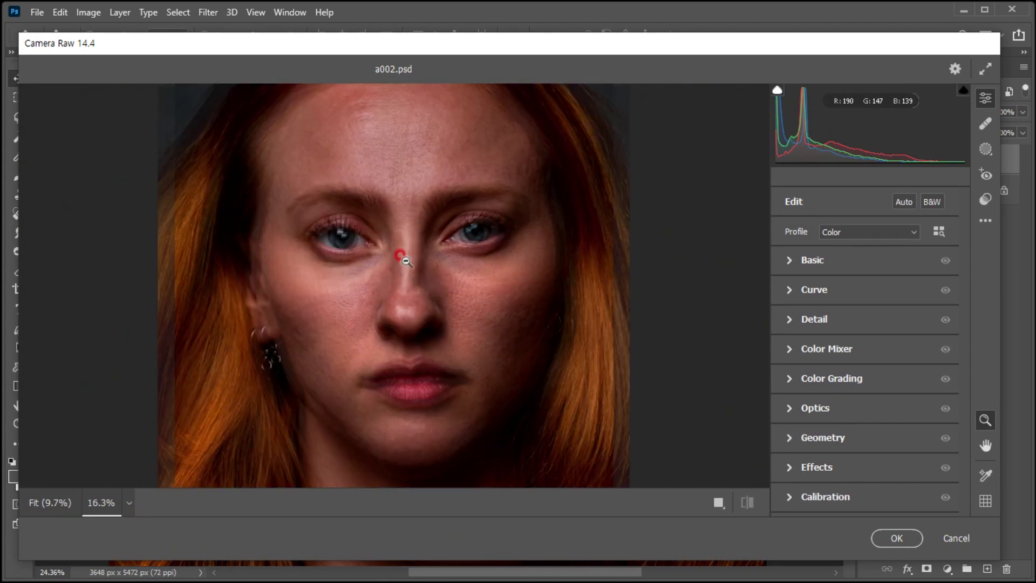
In Camera Raw's Basic panel set Texture -43, Clarity -35, Dehaze -39 and apply to Layer 1.
scroll(405, 261, up, 3)
drag(398, 296, 392, 264)
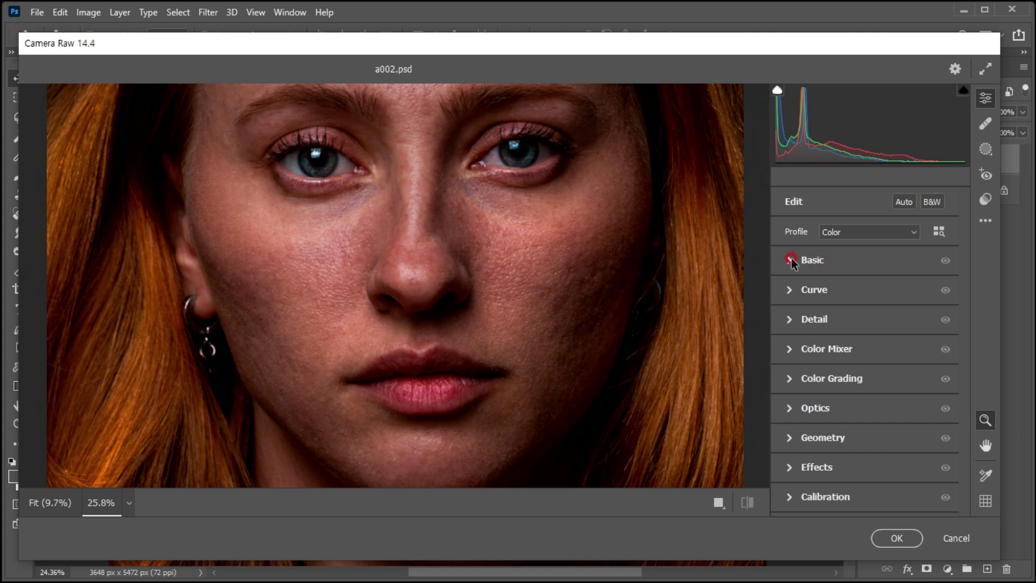
click(792, 259)
scroll(792, 273, down, 3)
scroll(797, 278, down, 3)
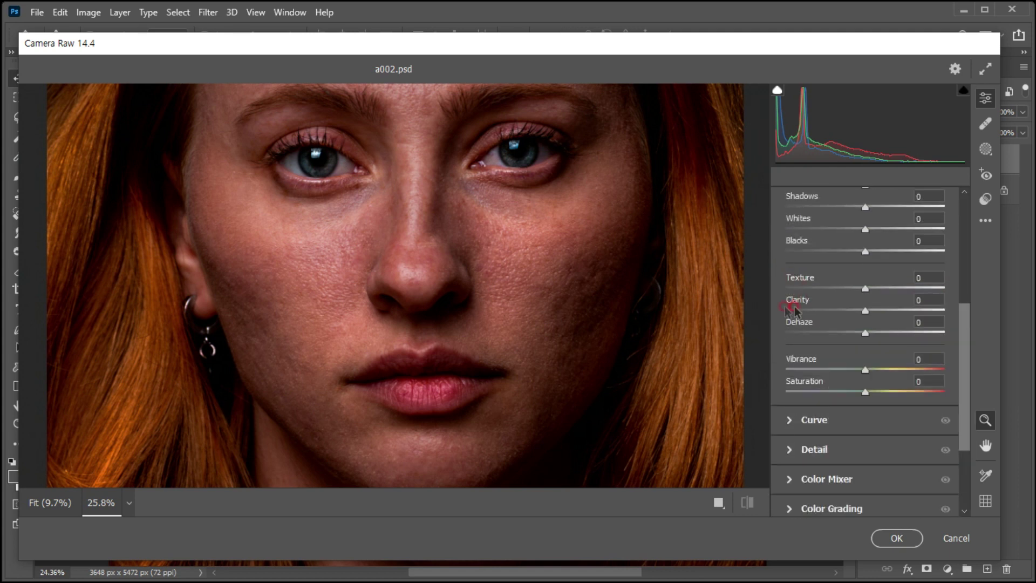
mouse_move(865, 289)
mouse_down()
mouse_move(821, 291)
mouse_move(851, 307)
mouse_move(837, 309)
mouse_move(831, 334)
mouse_up()
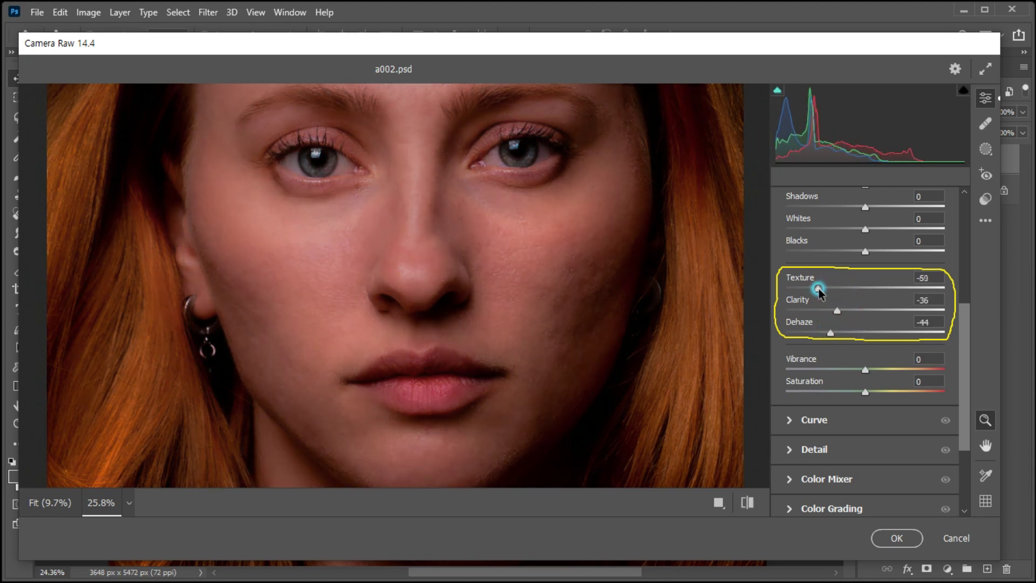
mouse_move(822, 292)
mouse_down()
mouse_move(824, 333)
mouse_move(833, 312)
mouse_up()
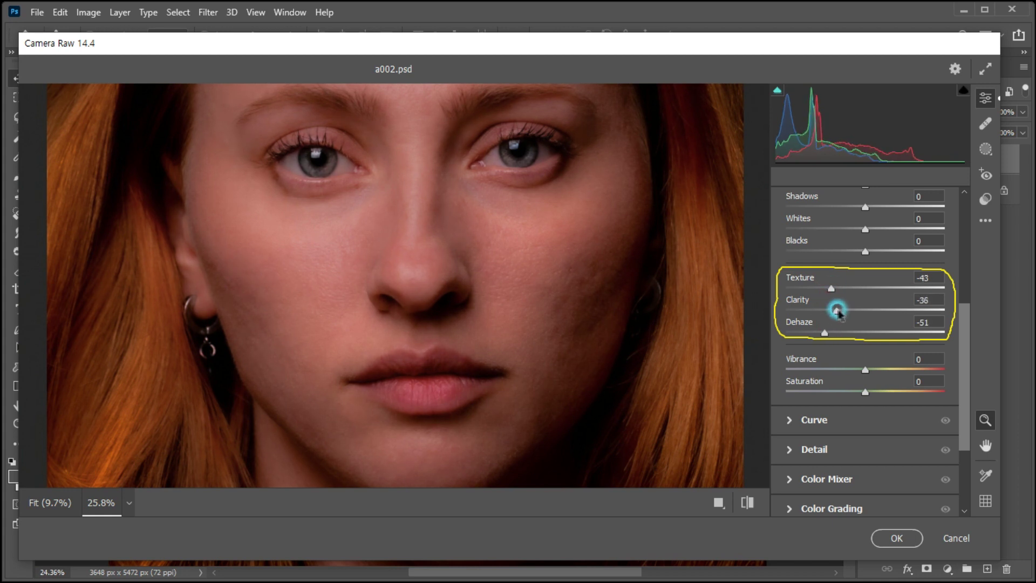
drag(827, 334, 834, 333)
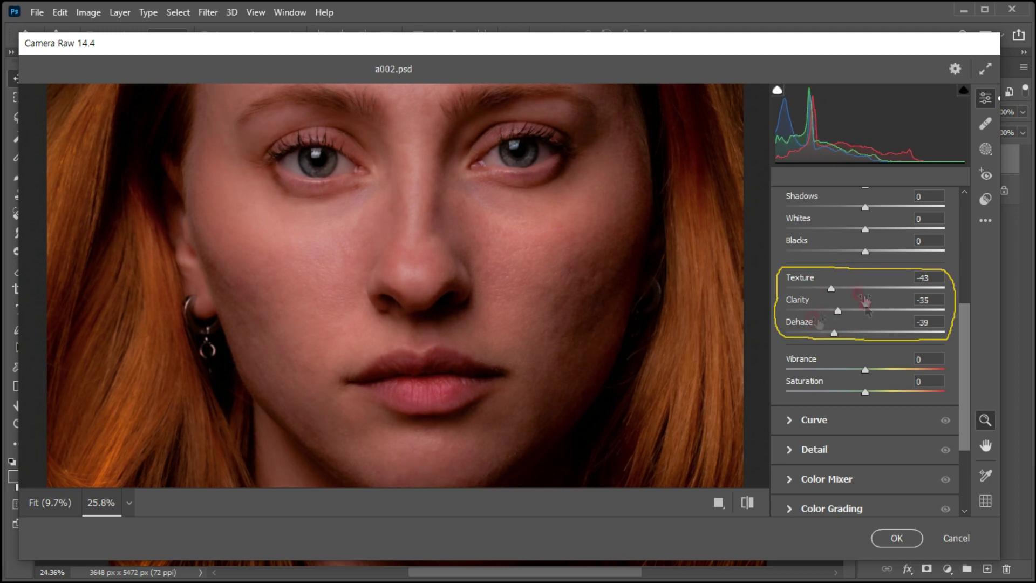
click(894, 538)
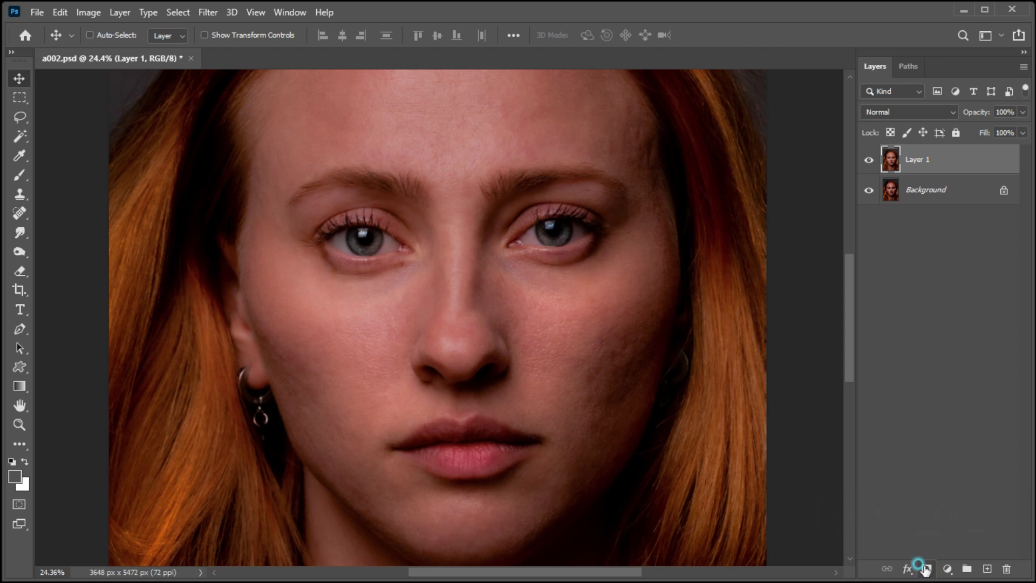
Add a layer mask to Layer 1 and paint it black over the left hair and both eyes.
click(926, 569)
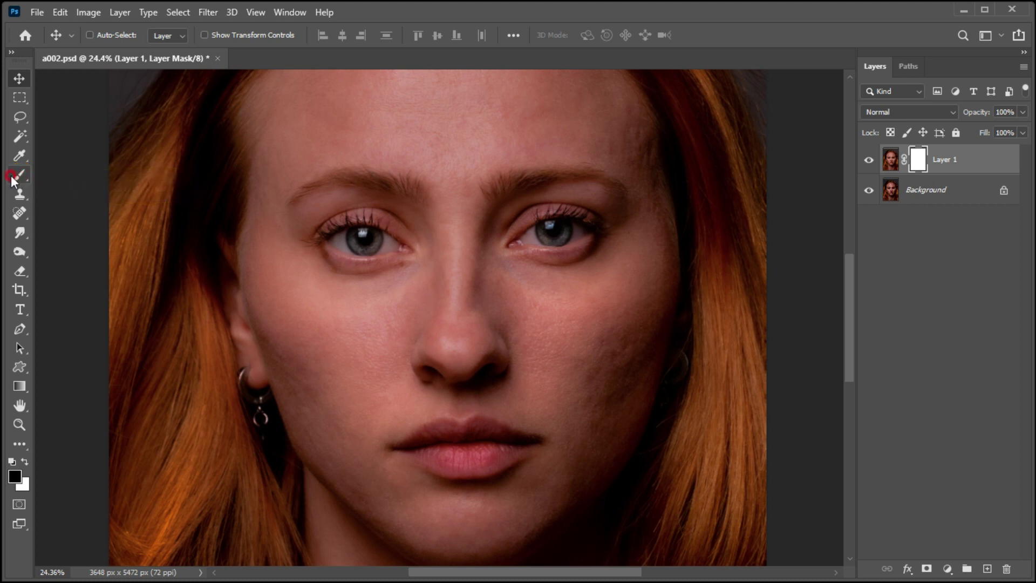
click(19, 178)
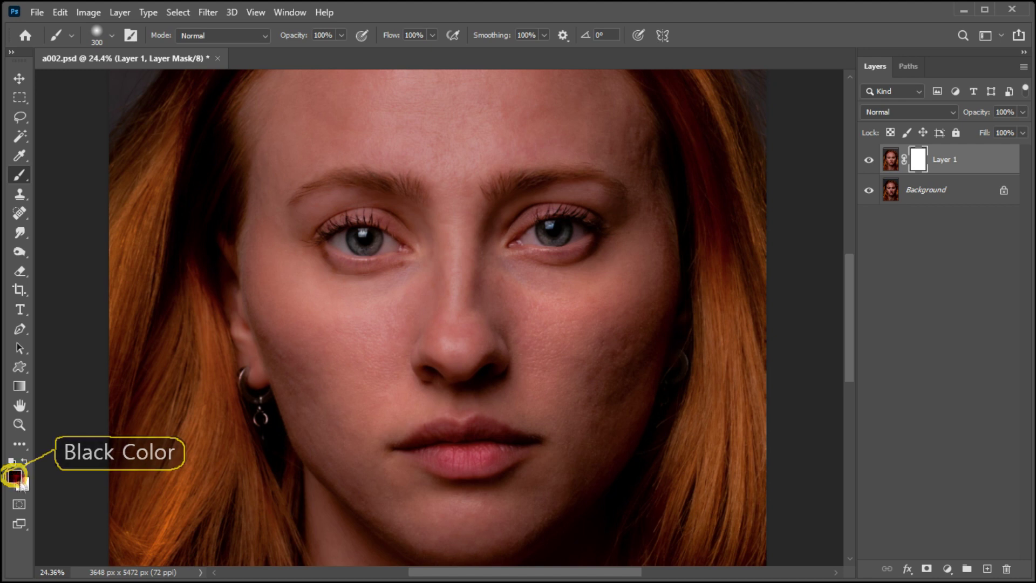
drag(149, 153, 236, 377)
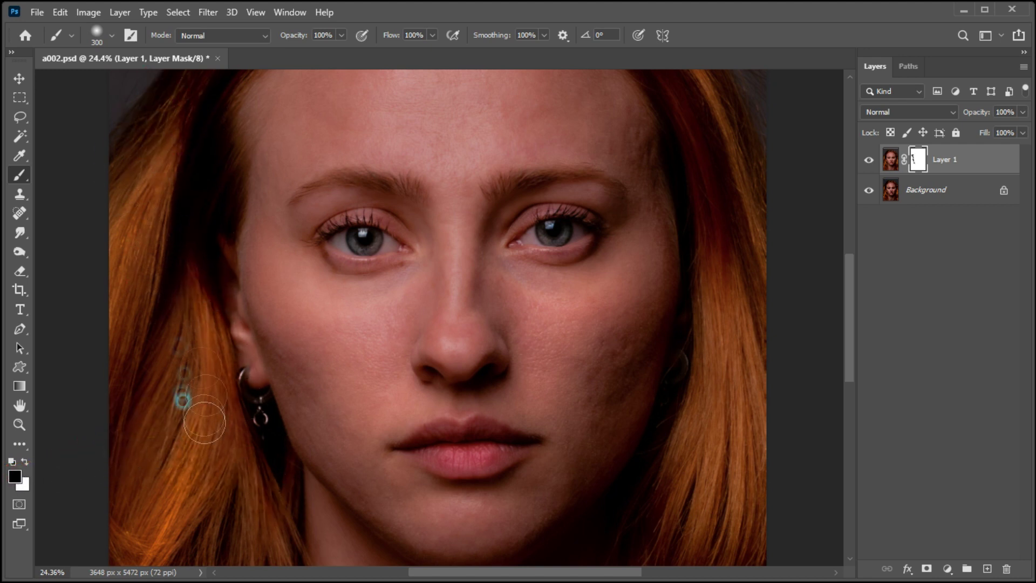
drag(185, 426, 185, 362)
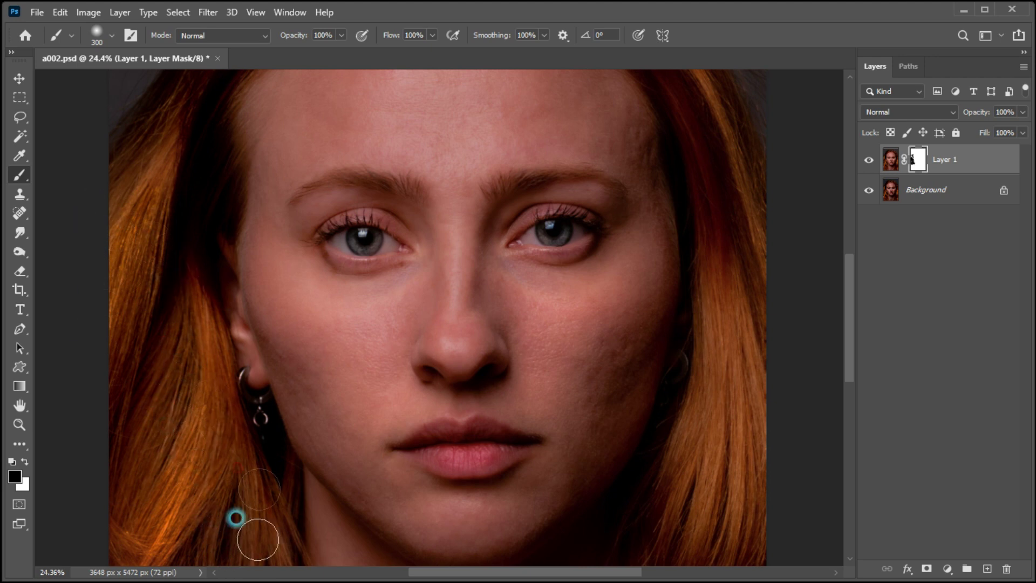
drag(360, 224, 381, 247)
drag(544, 224, 556, 240)
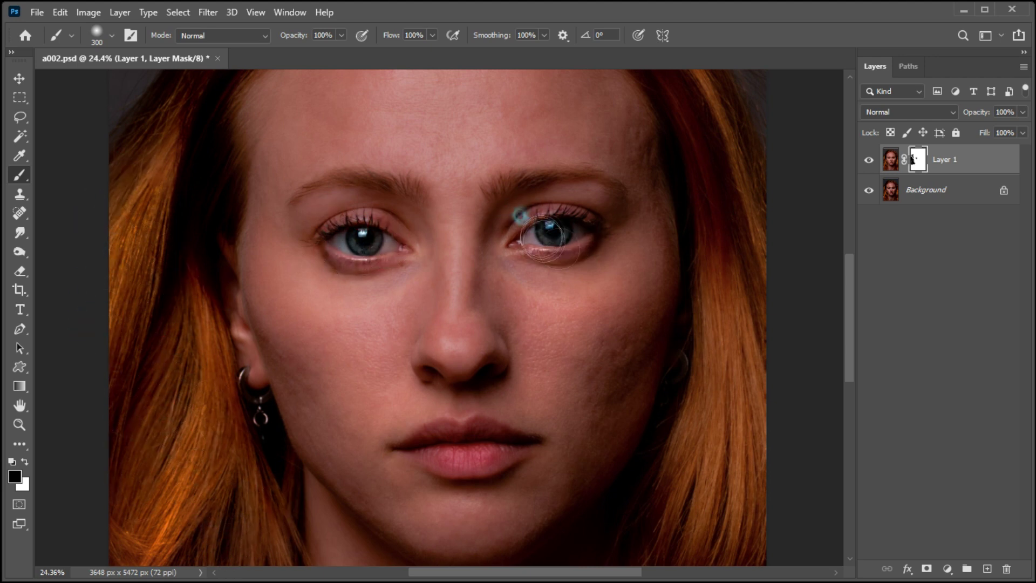
Mask out the brows, right eye, lips and right-side hair, resizing the brush up to 300.
key(bracketleft)
key(bracketleft)
key(bracketleft)
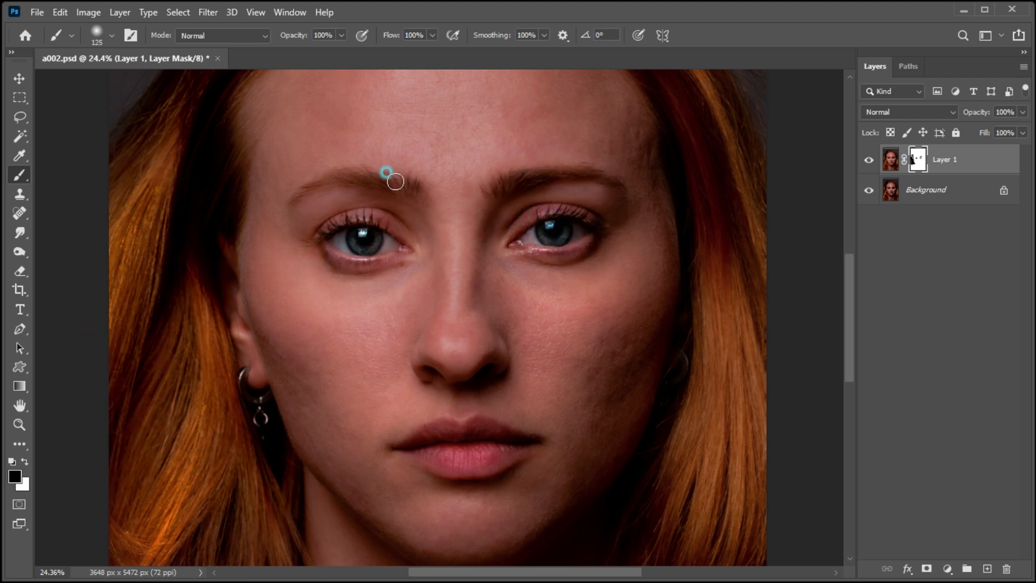
key(bracketleft)
key(bracketleft)
key(bracketleft)
drag(330, 173, 393, 178)
key(bracketright)
key(bracketright)
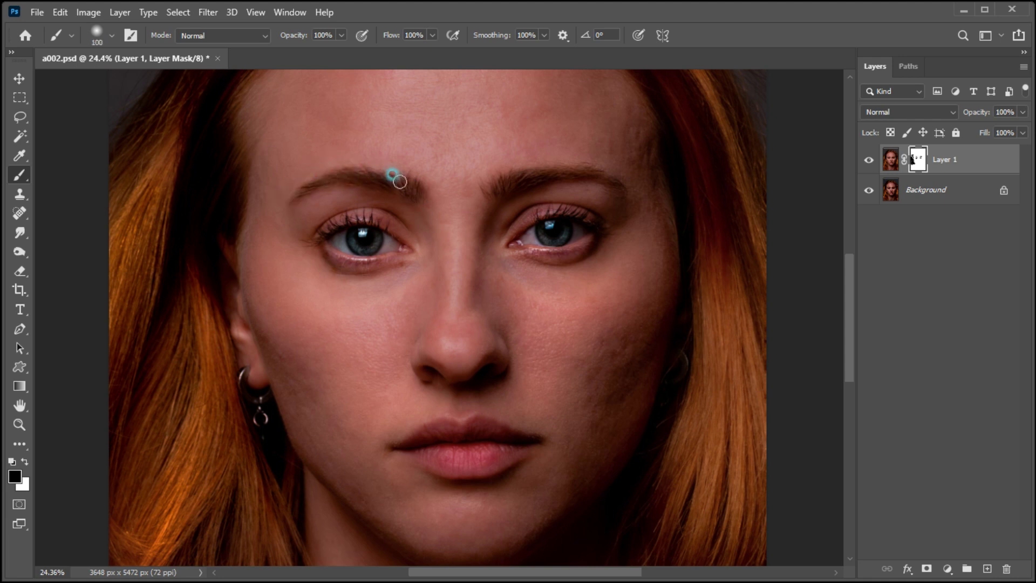
drag(505, 229, 514, 236)
click(474, 370)
key(bracketright)
key(bracketright)
key(bracketright)
mouse_move(420, 448)
mouse_down()
mouse_move(433, 461)
mouse_move(467, 433)
mouse_move(520, 446)
mouse_move(459, 419)
mouse_up()
key(bracketleft)
key(bracketleft)
key(bracketleft)
key(bracketright)
key(bracketright)
key(bracketright)
mouse_move(684, 492)
mouse_down()
mouse_move(704, 519)
mouse_move(708, 257)
mouse_up()
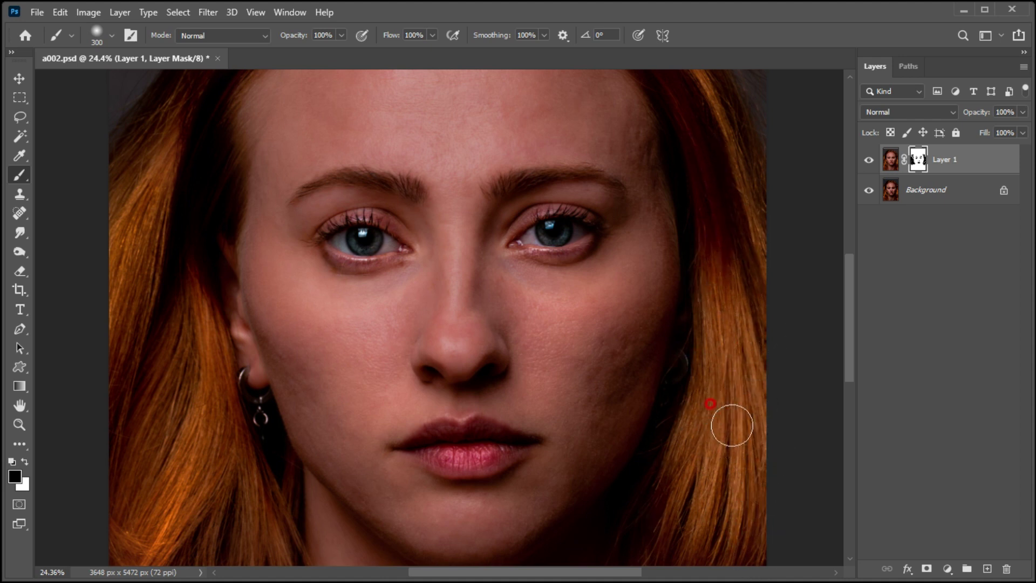
click(506, 289)
Target Layer 1's image pixels instead of its mask and bring up the brush tool group flyout.
click(888, 161)
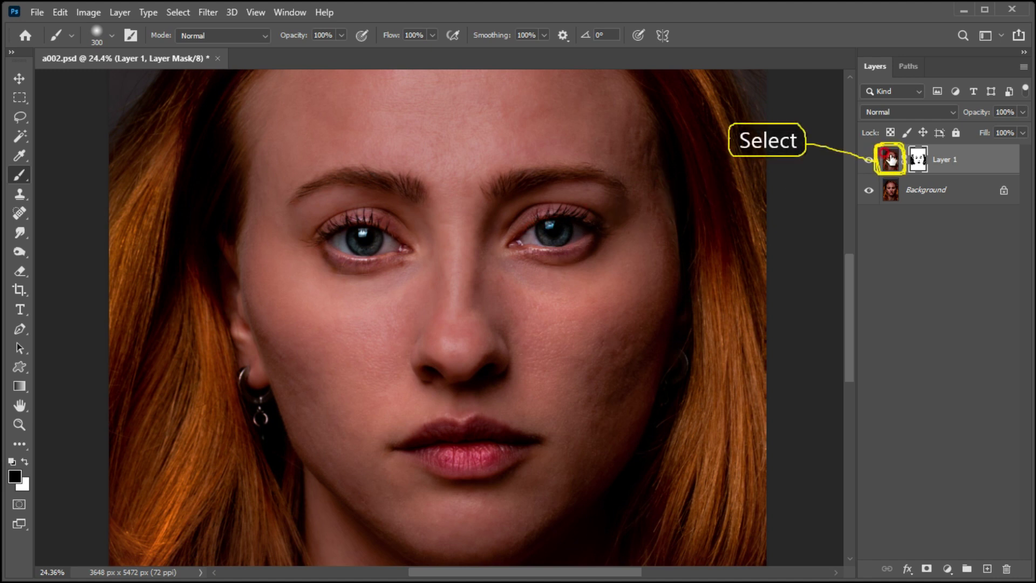
click(866, 160)
click(20, 174)
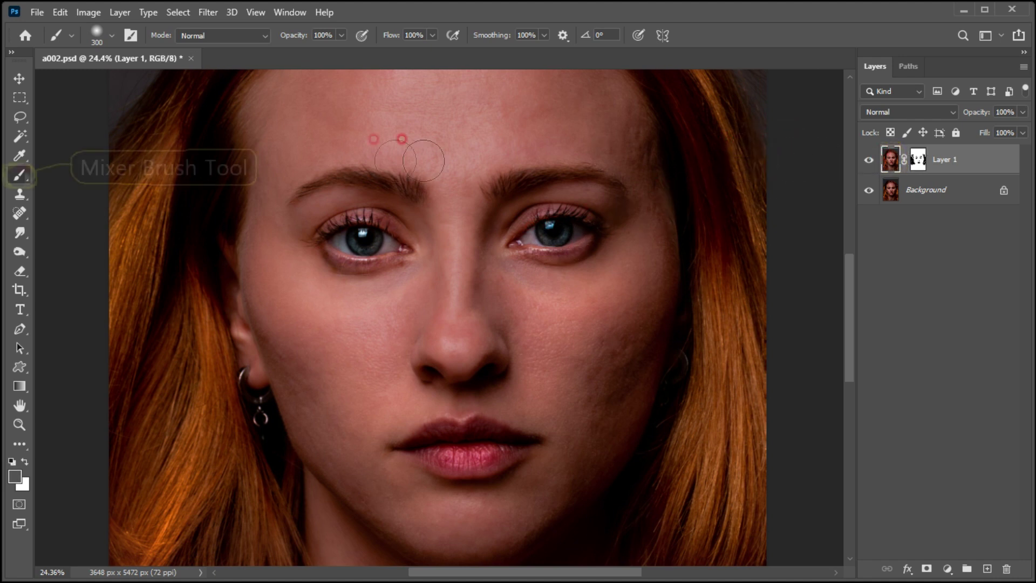
right_click(20, 174)
Use the Mixer Brush at 20% Wet/Load/Mix/Flow, size 200, to blend under the left eye.
click(69, 217)
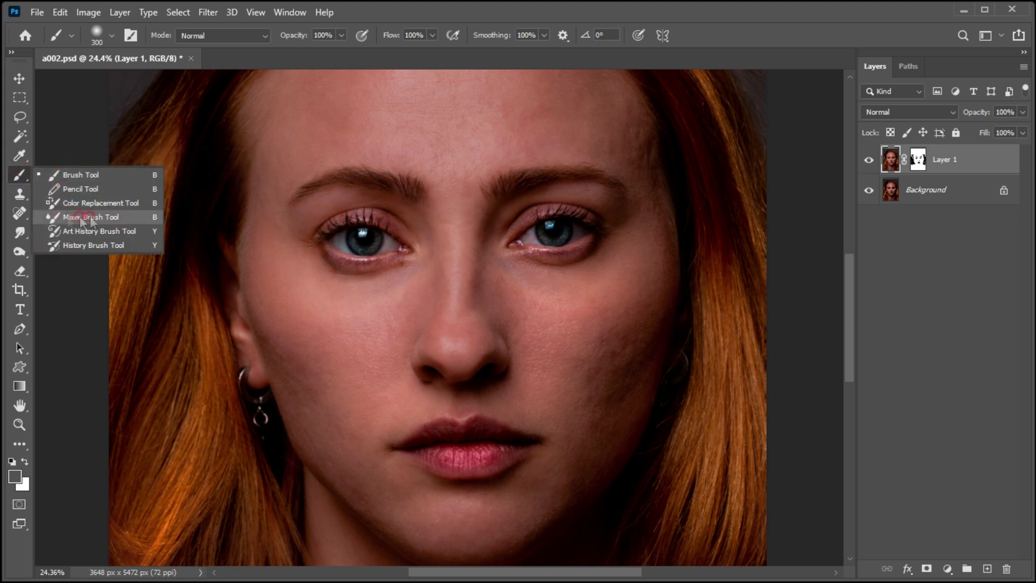
click(95, 217)
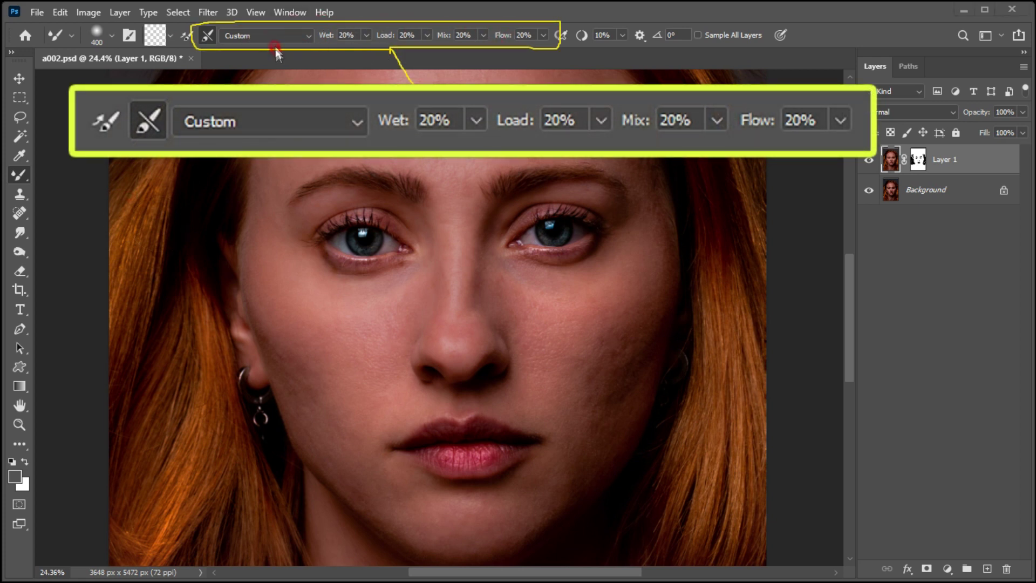
click(406, 33)
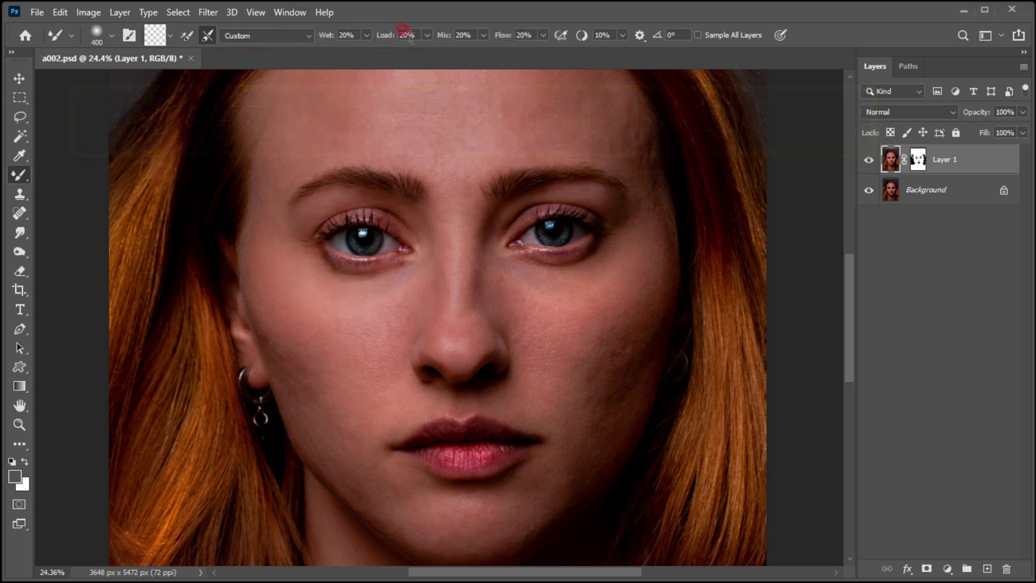
key(bracketleft)
key(bracketleft)
drag(391, 281, 389, 297)
At brush size 250, blend the skin across the cheeks, chin, forehead, temples and nose.
key(bracketright)
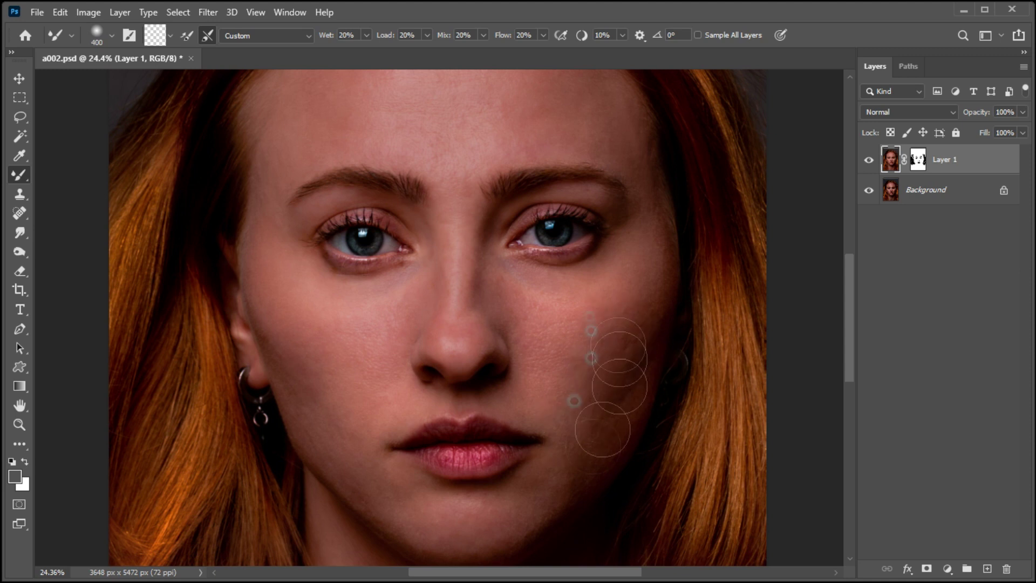
drag(597, 258, 616, 276)
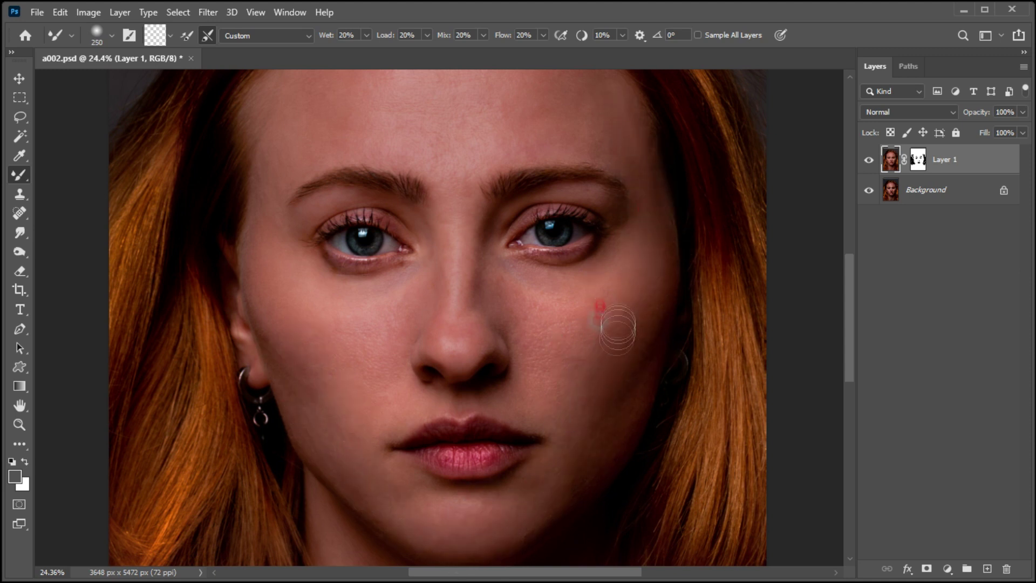
drag(487, 502, 505, 520)
drag(259, 216, 277, 234)
drag(499, 254, 517, 273)
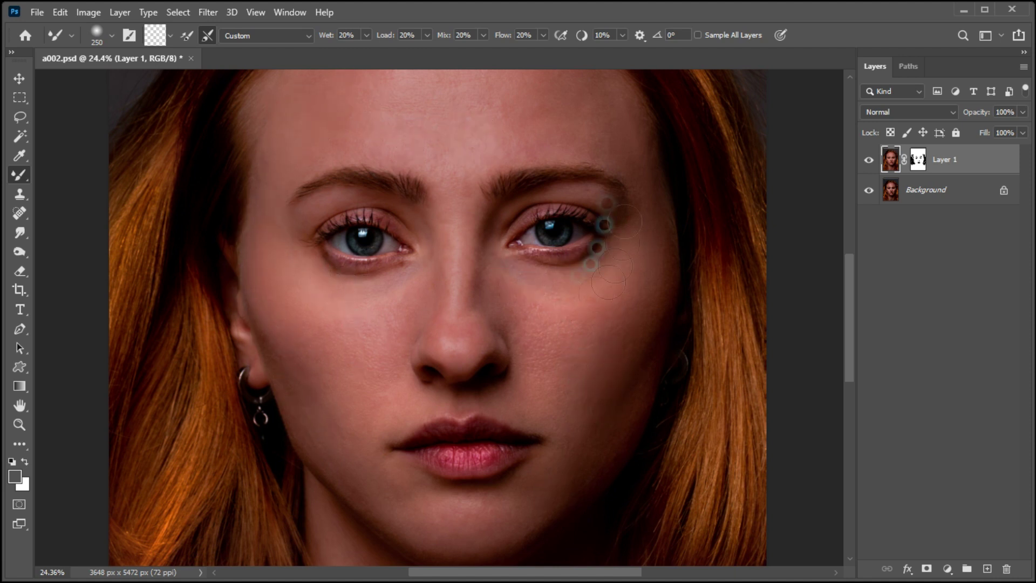
drag(649, 201, 666, 218)
drag(287, 300, 305, 319)
drag(412, 308, 429, 326)
drag(460, 254, 496, 273)
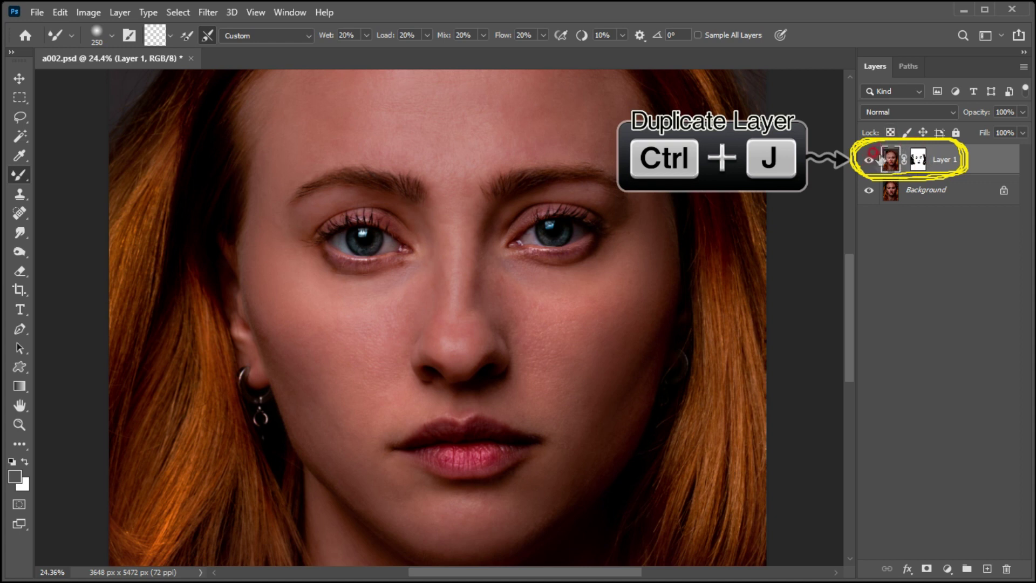
Duplicate Layer 1 and set the copy to Screen blend mode at 34% opacity.
drag(917, 159, 909, 160)
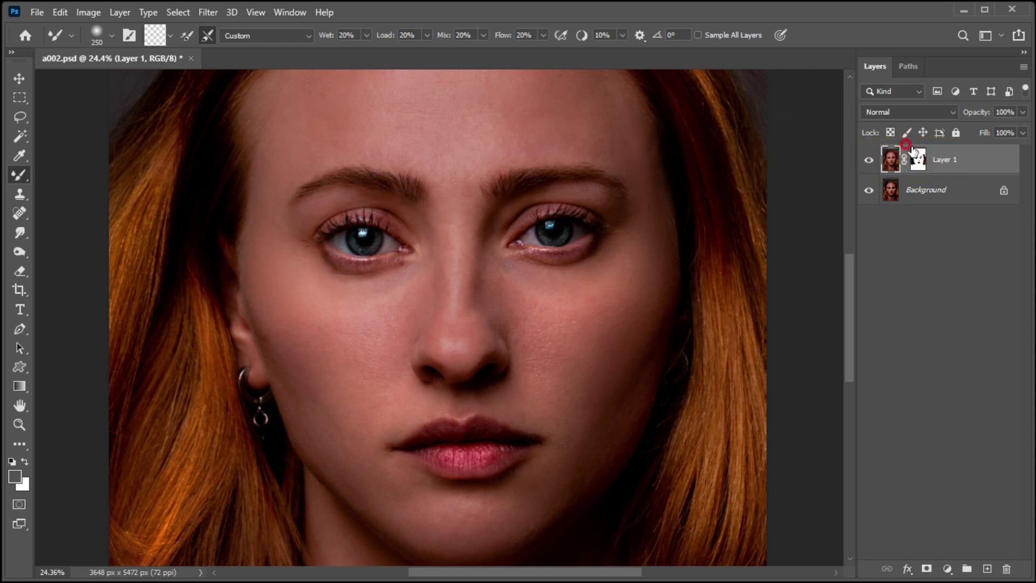
key(ctrl+j)
click(878, 113)
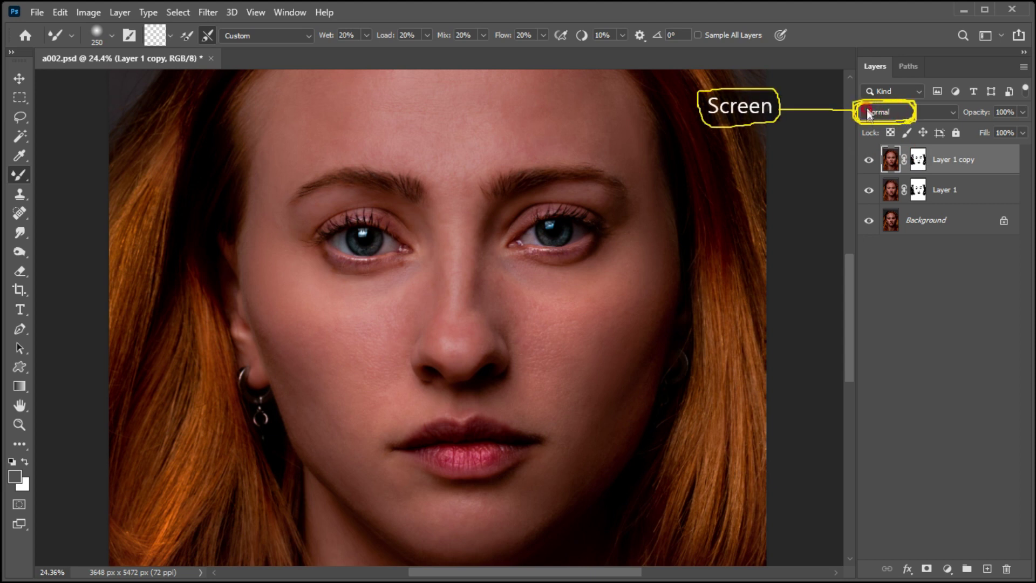
click(889, 112)
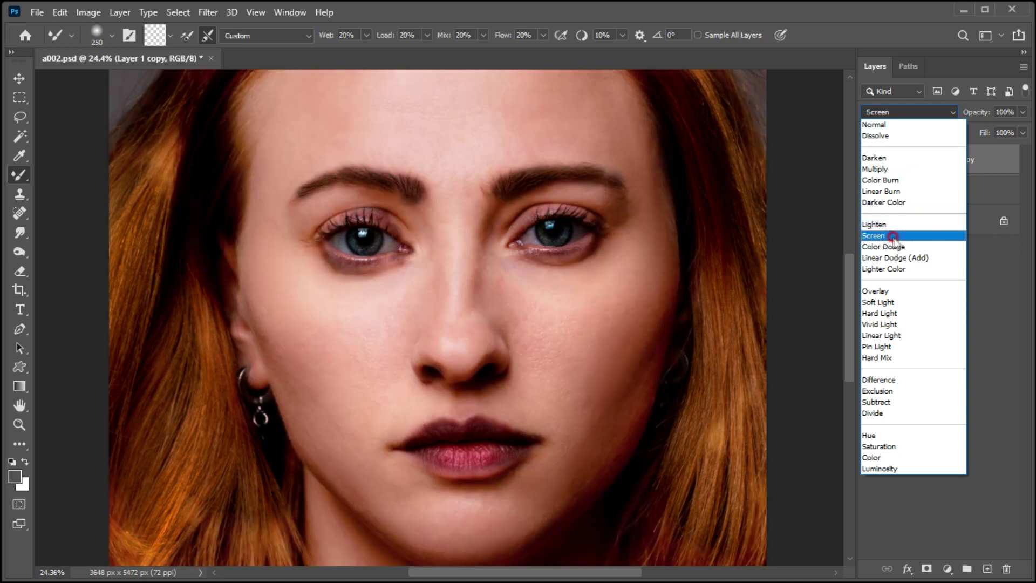
click(893, 236)
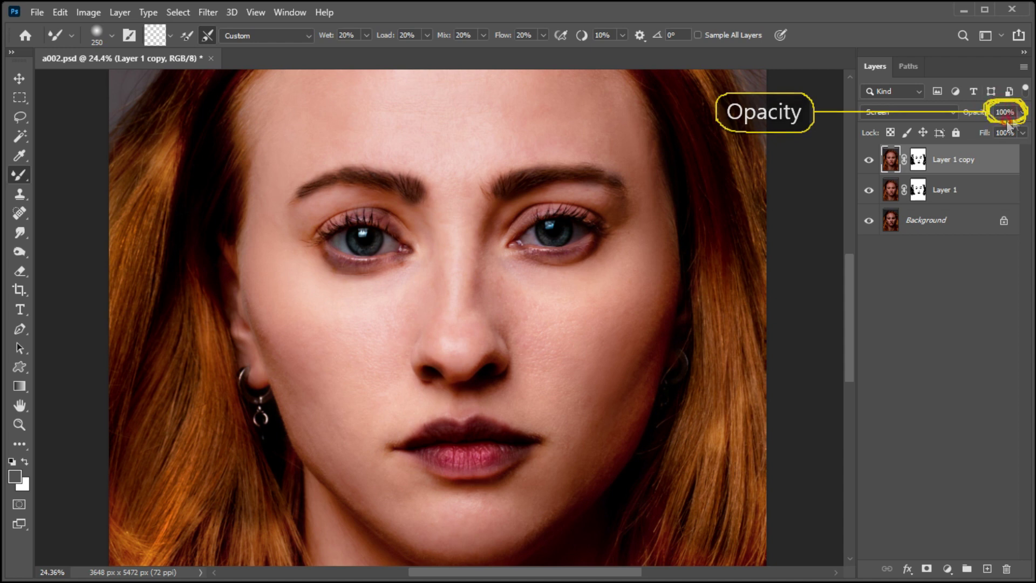
click(1023, 112)
drag(1024, 128, 975, 128)
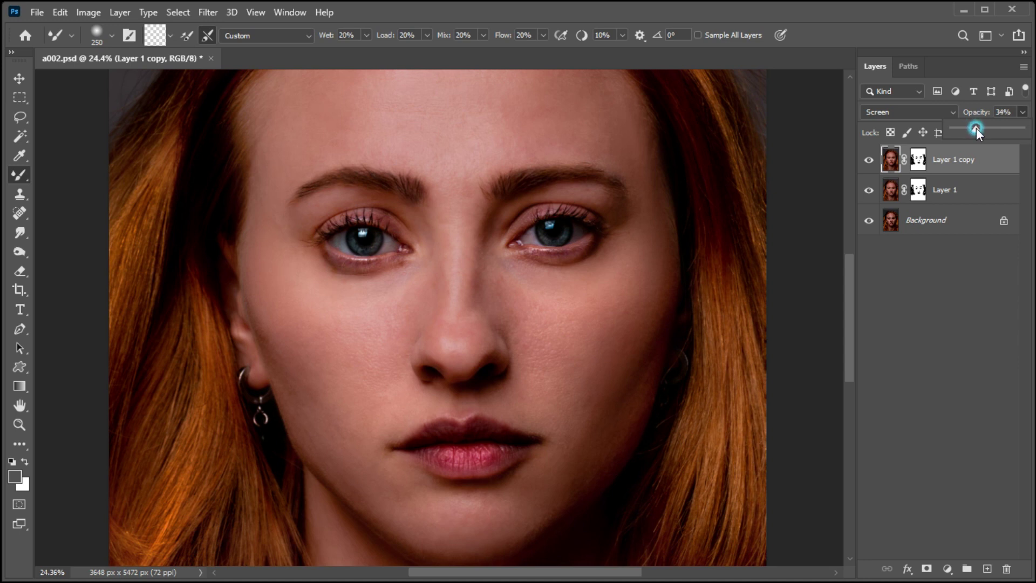
click(20, 79)
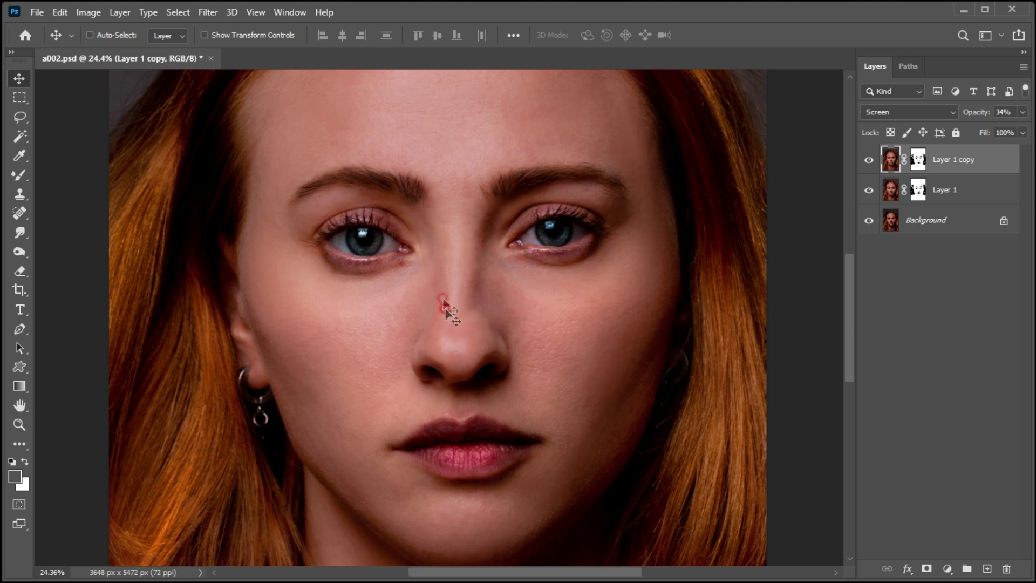
alt+click(868, 222)
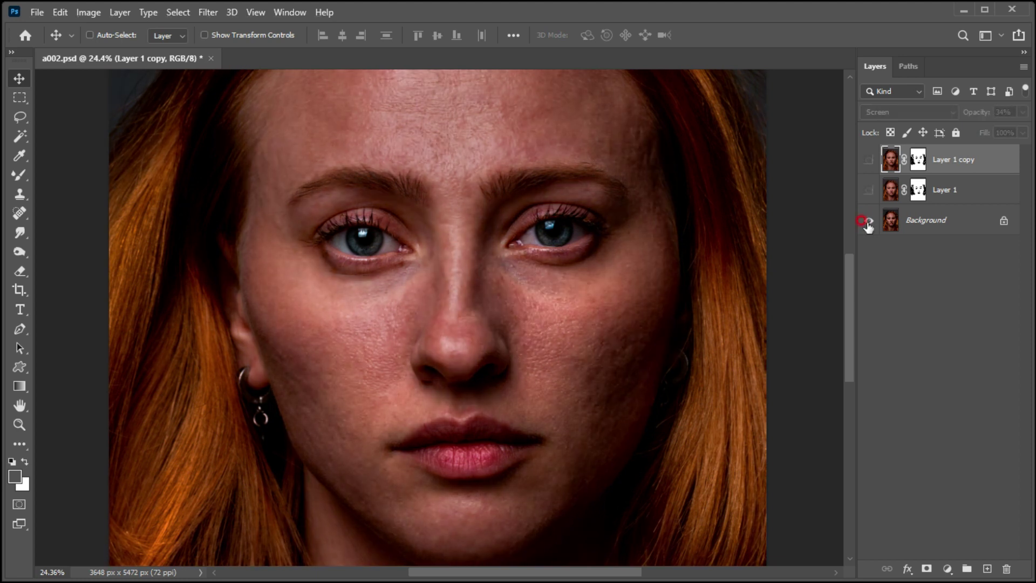
alt+click(868, 221)
alt+click(868, 221)
alt+click(868, 221)
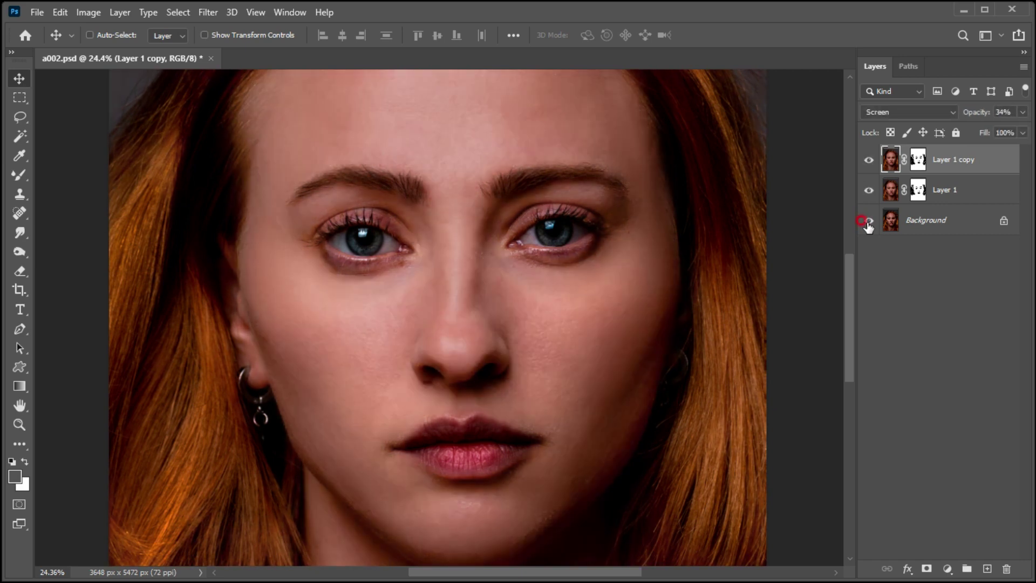
alt+click(868, 221)
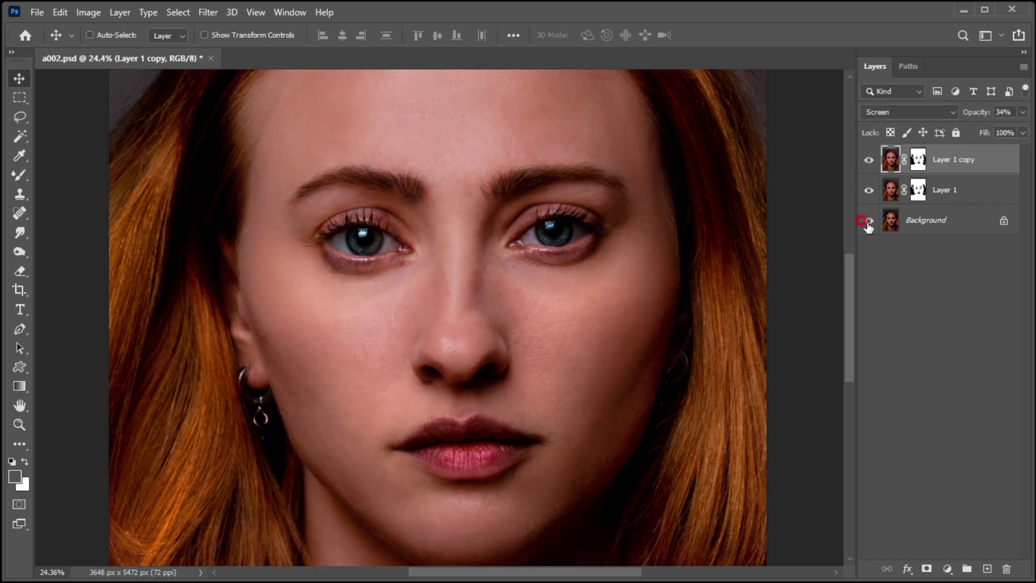
alt+click(868, 221)
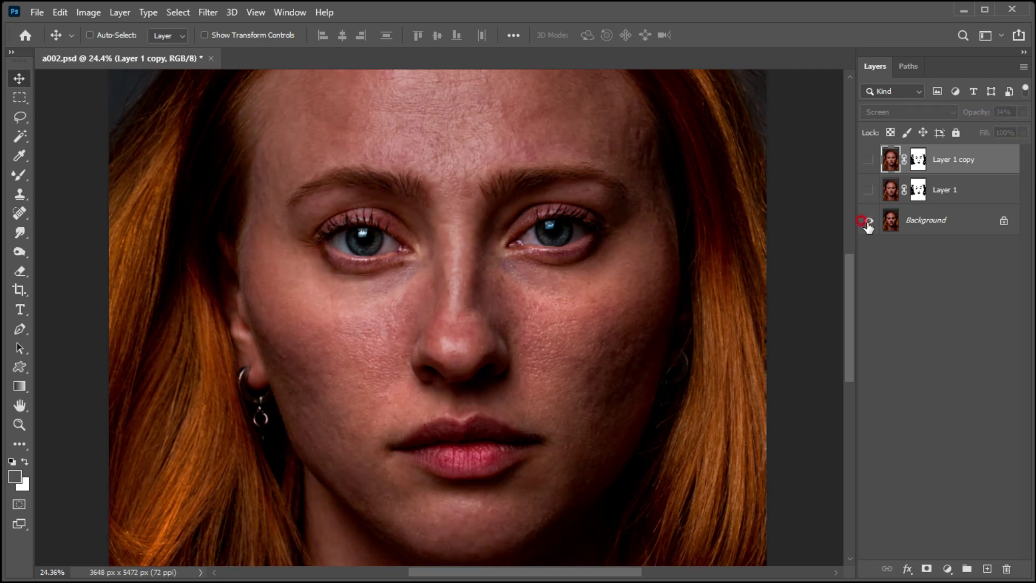
alt+click(868, 222)
alt+click(868, 222)
alt+click(868, 221)
key(b)
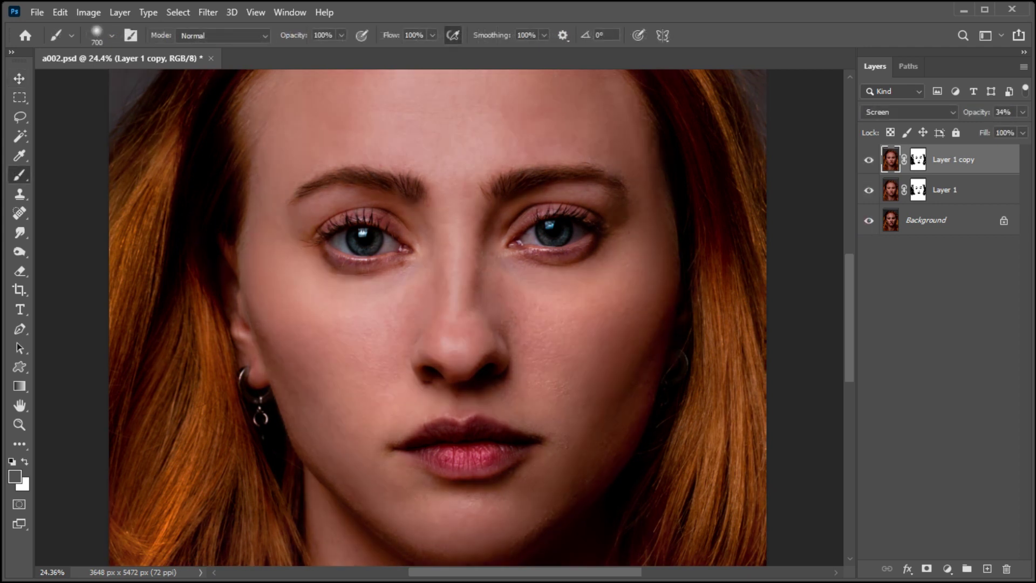
key(v)
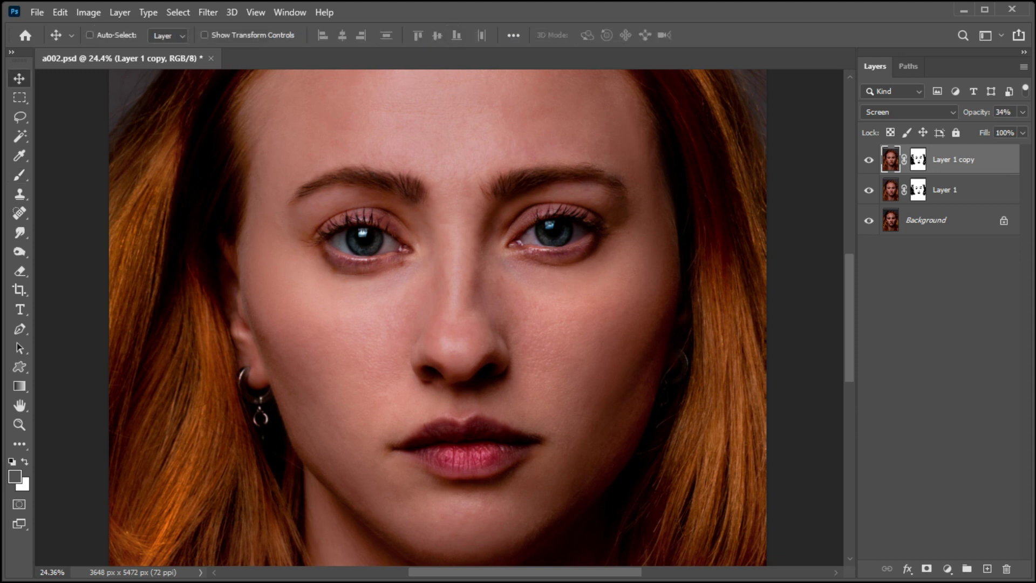